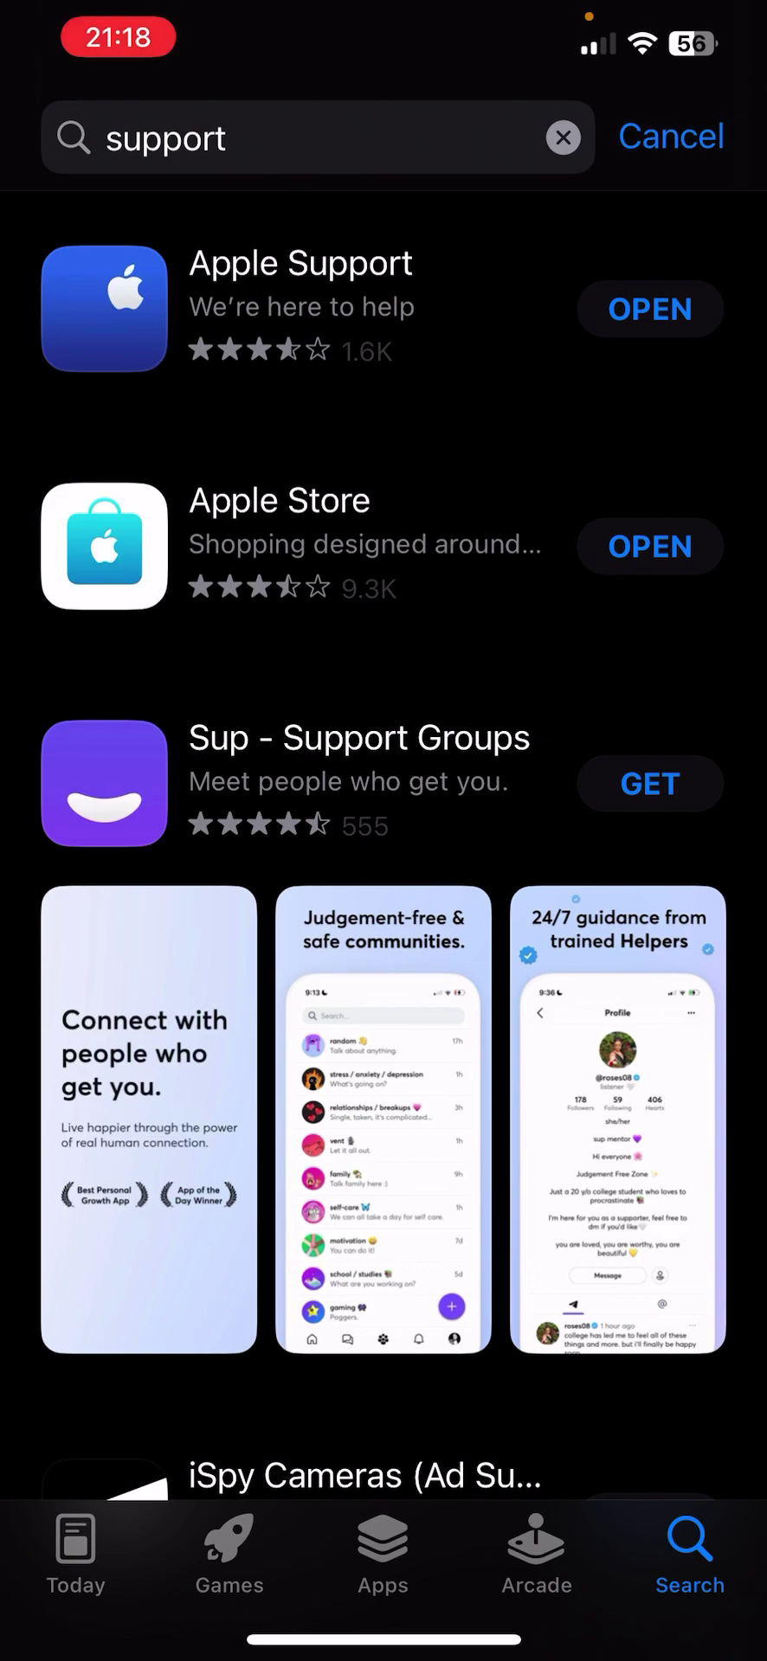
Leave the App Store search results and switch over to the Apple Support app's home page
{"action": "scroll", "coordinate": [383, 778], "scroll_direction": "up", "scroll_amount": 2}
{"action": "left_click_drag", "start_coordinate": [605, 1640], "coordinate": [173, 1639]}
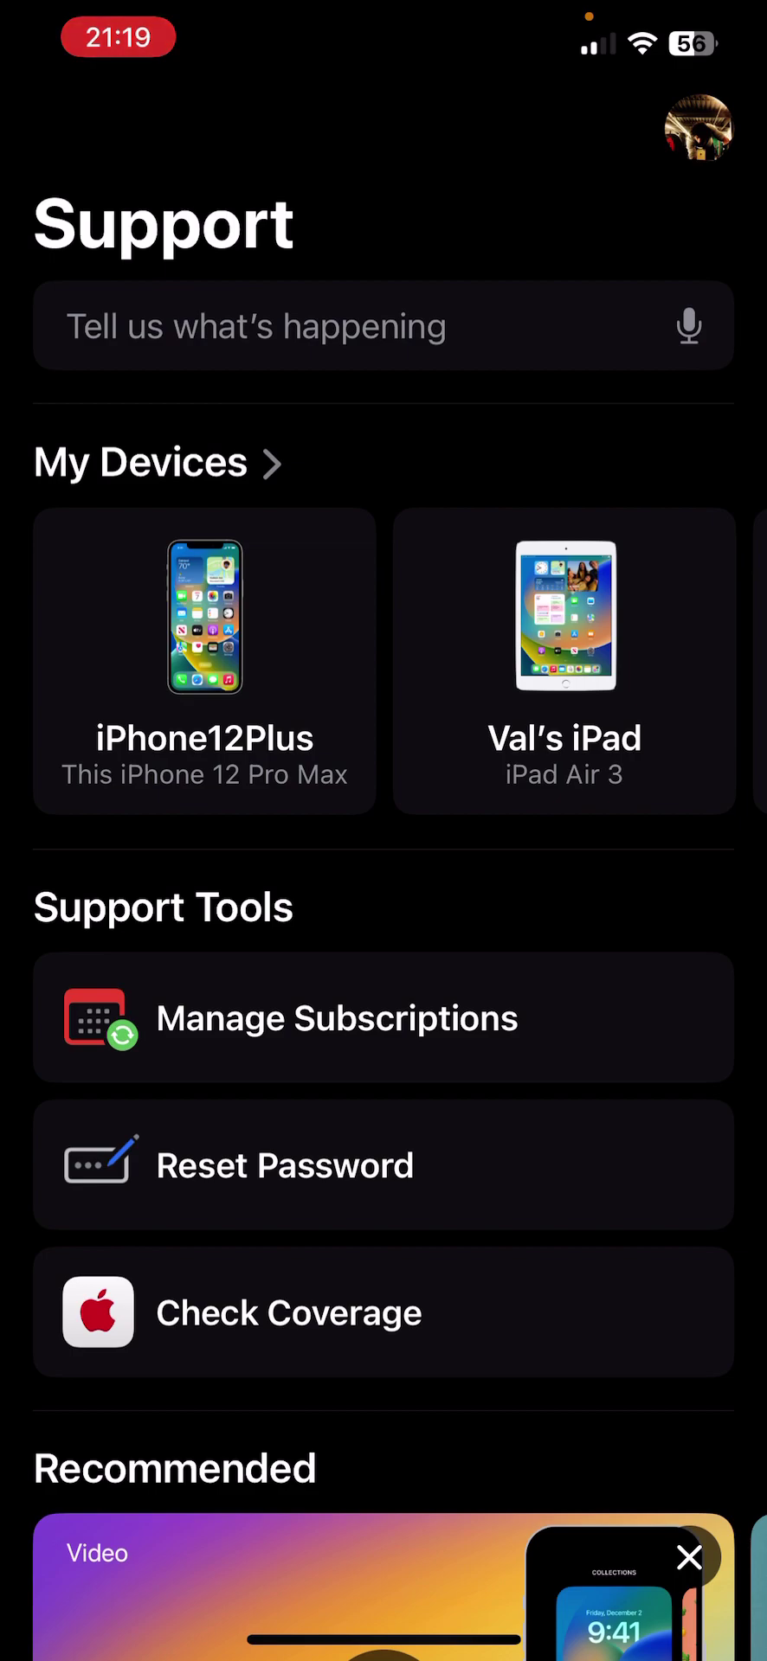
Start Reset Password for a different Apple ID, paste the friend's Apple ID and submit it
{"action": "left_click", "coordinate": [285, 1165]}
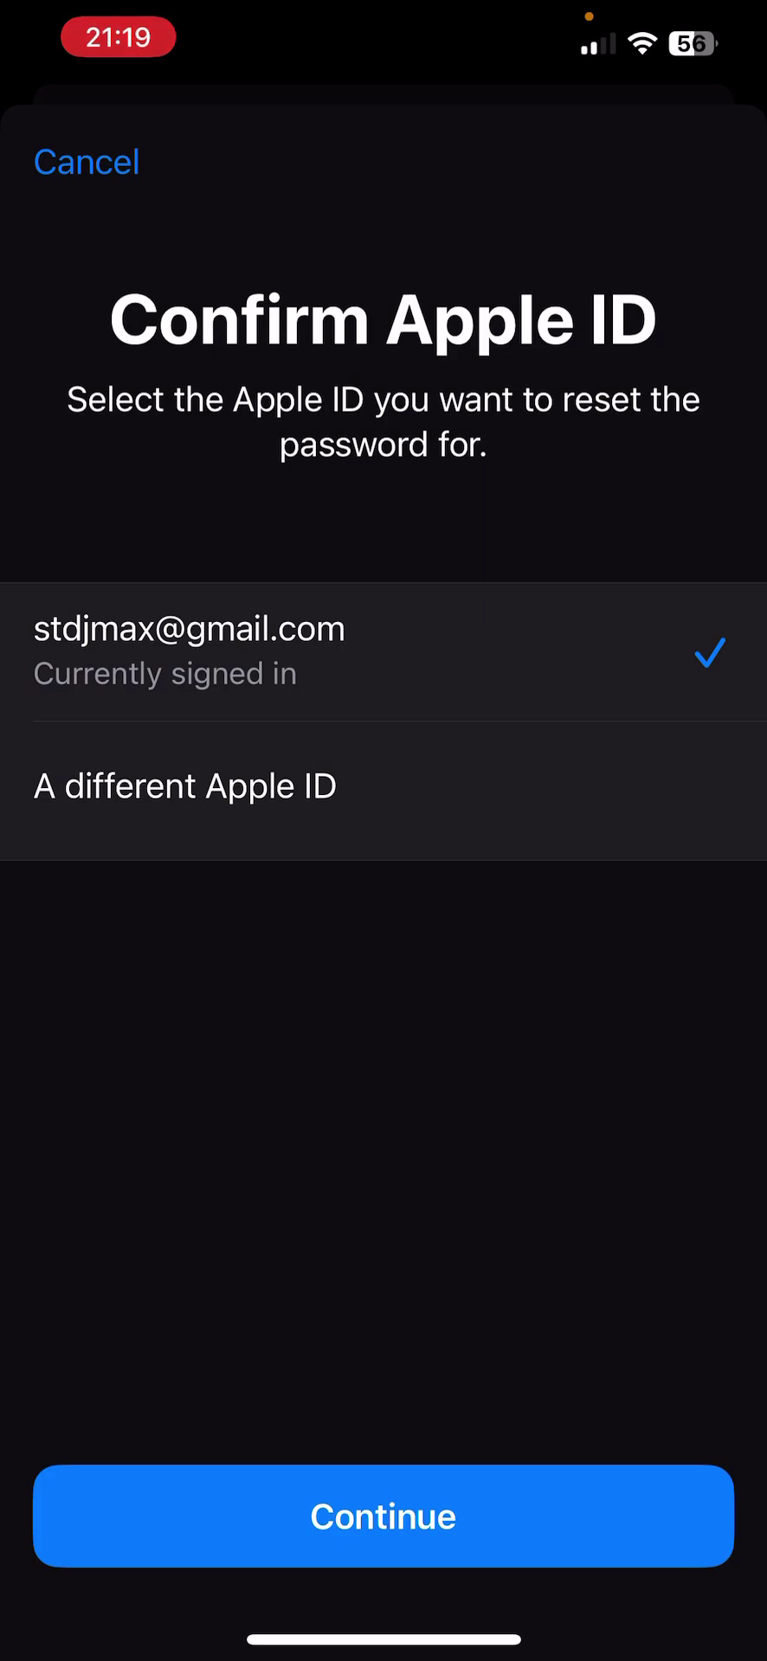
{"action": "left_click", "coordinate": [184, 786]}
{"action": "left_click", "coordinate": [384, 1516]}
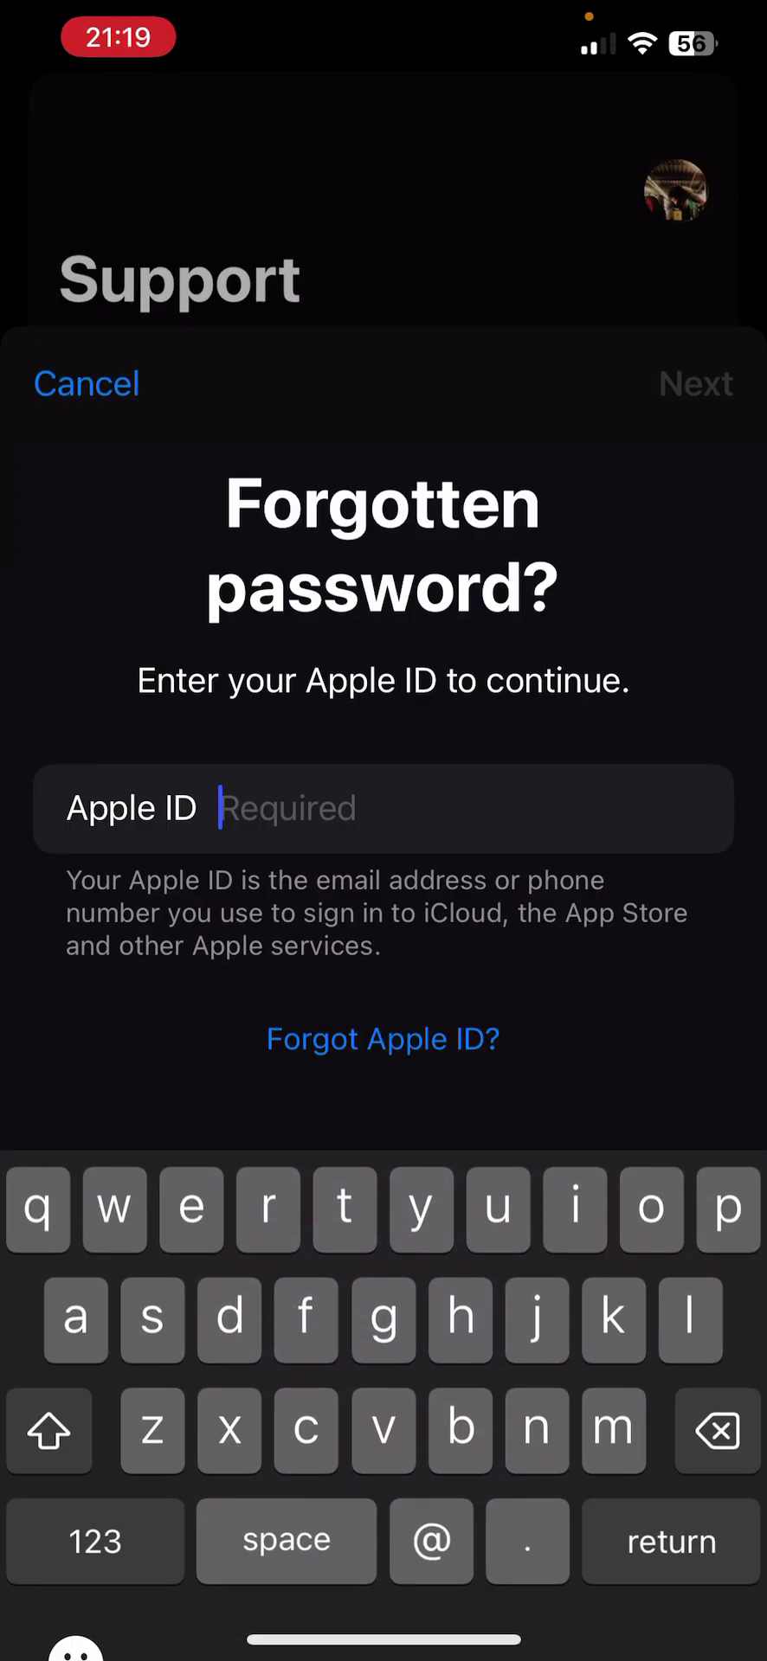
{"action": "left_click", "coordinate": [220, 586]}
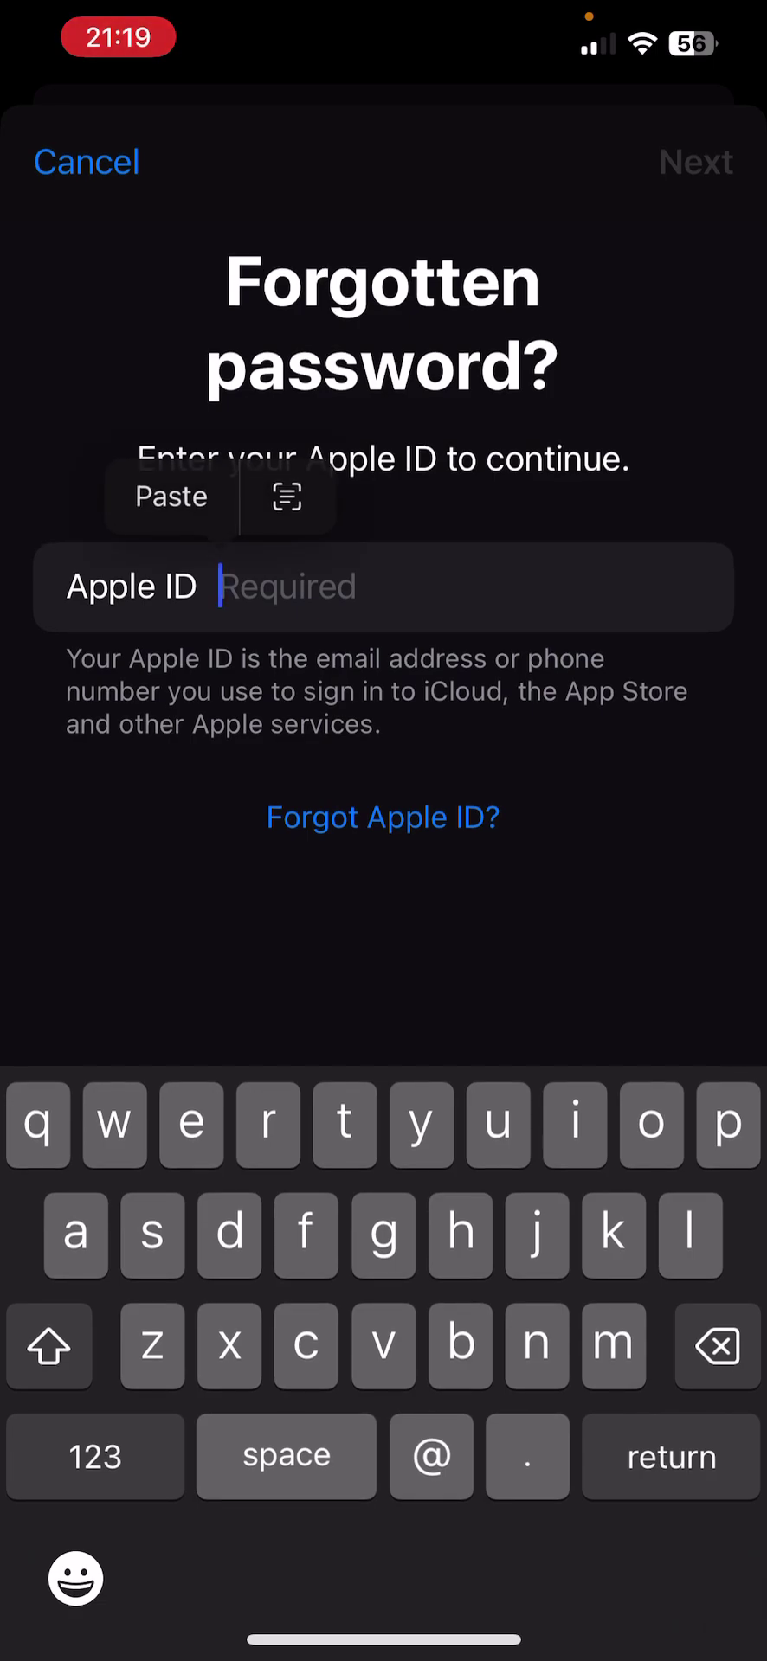
{"action": "left_click", "coordinate": [171, 496]}
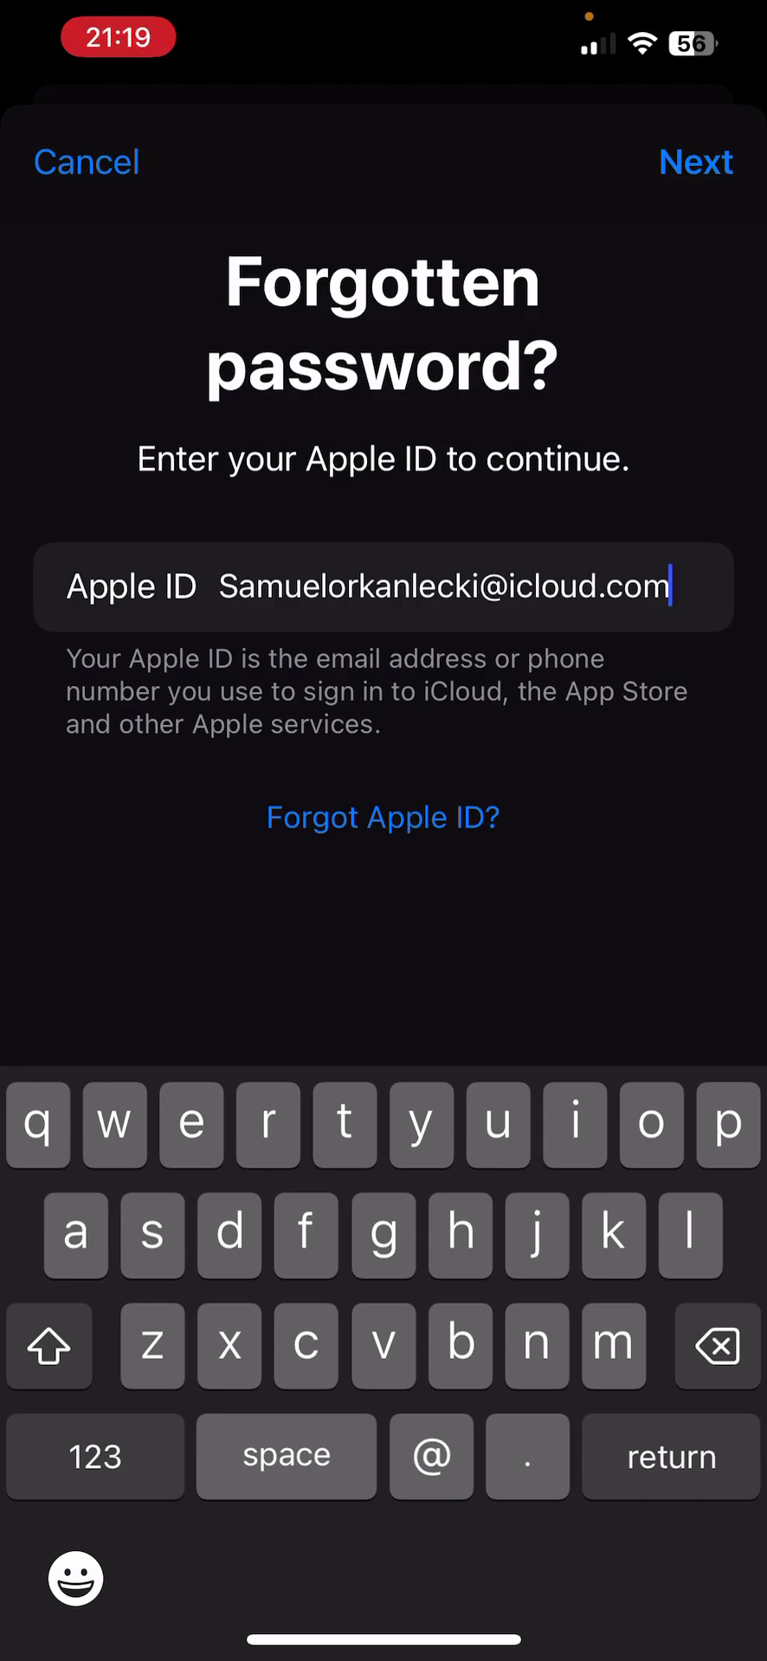
{"action": "left_click", "coordinate": [696, 162]}
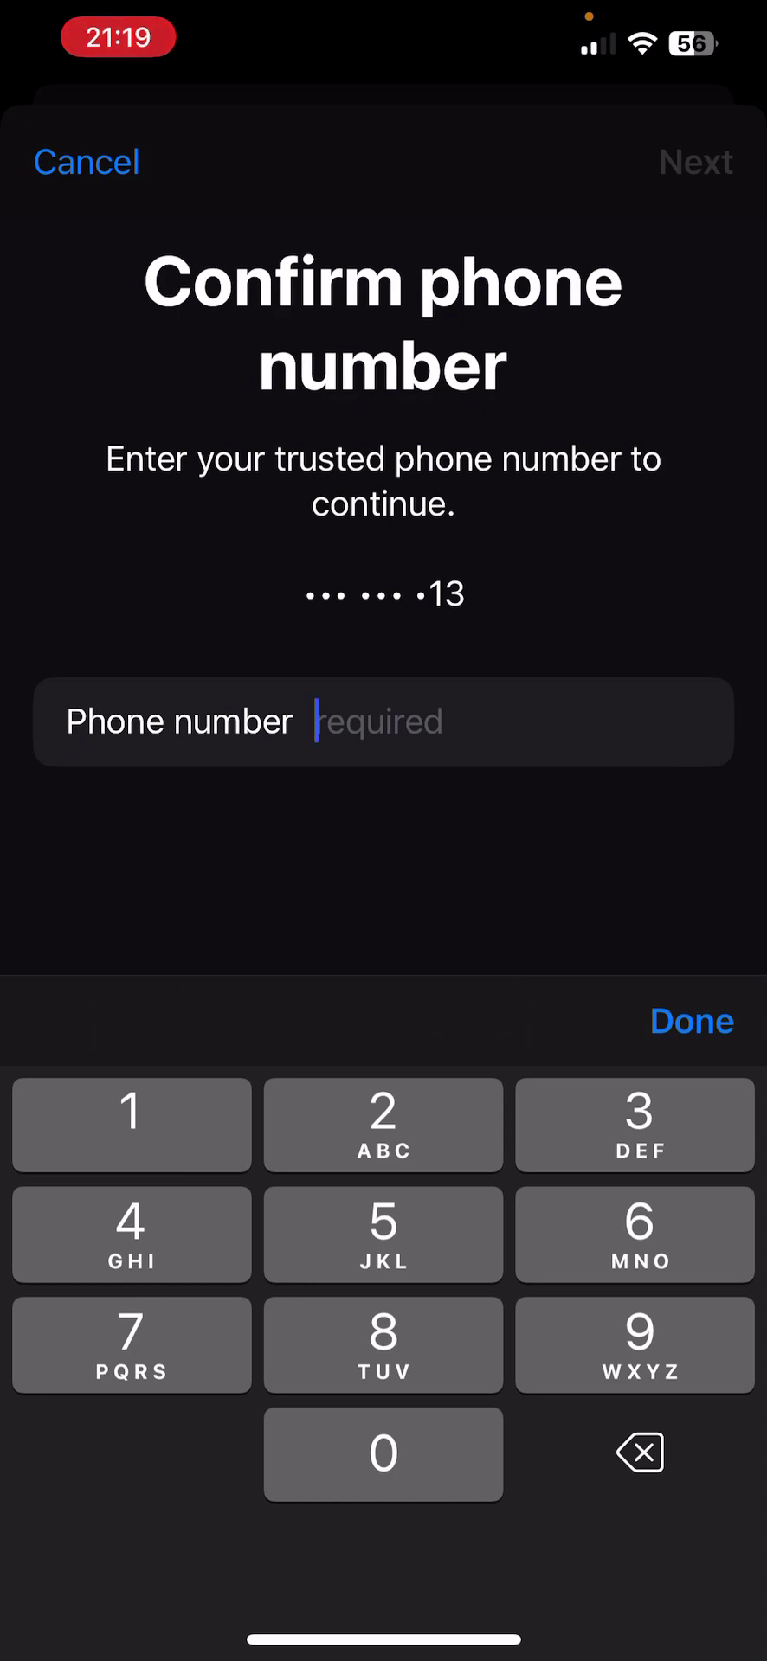
Switch to Notes and open the note holding the saved account details
{"action": "left_click_drag", "start_coordinate": [383, 1640], "coordinate": [384, 1298]}
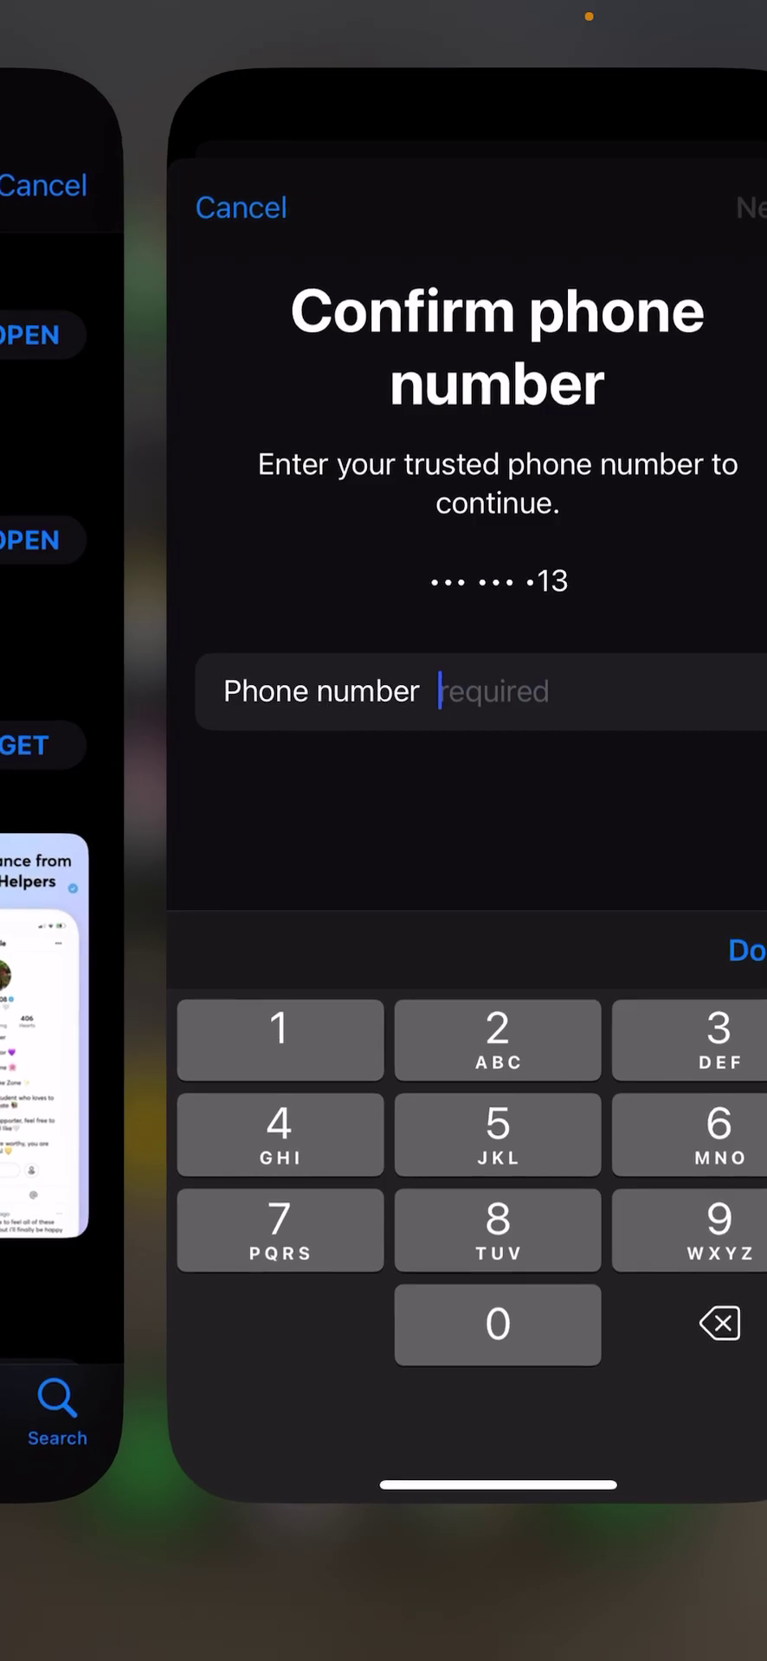
{"action": "left_click_drag", "start_coordinate": [259, 778], "coordinate": [649, 779]}
{"action": "left_click", "coordinate": [383, 1557]}
{"action": "left_click_drag", "start_coordinate": [383, 1648], "coordinate": [260, 1125]}
Copy the saved trusted phone number and return to Apple Support's confirmation step
{"action": "left_click", "coordinate": [130, 417]}
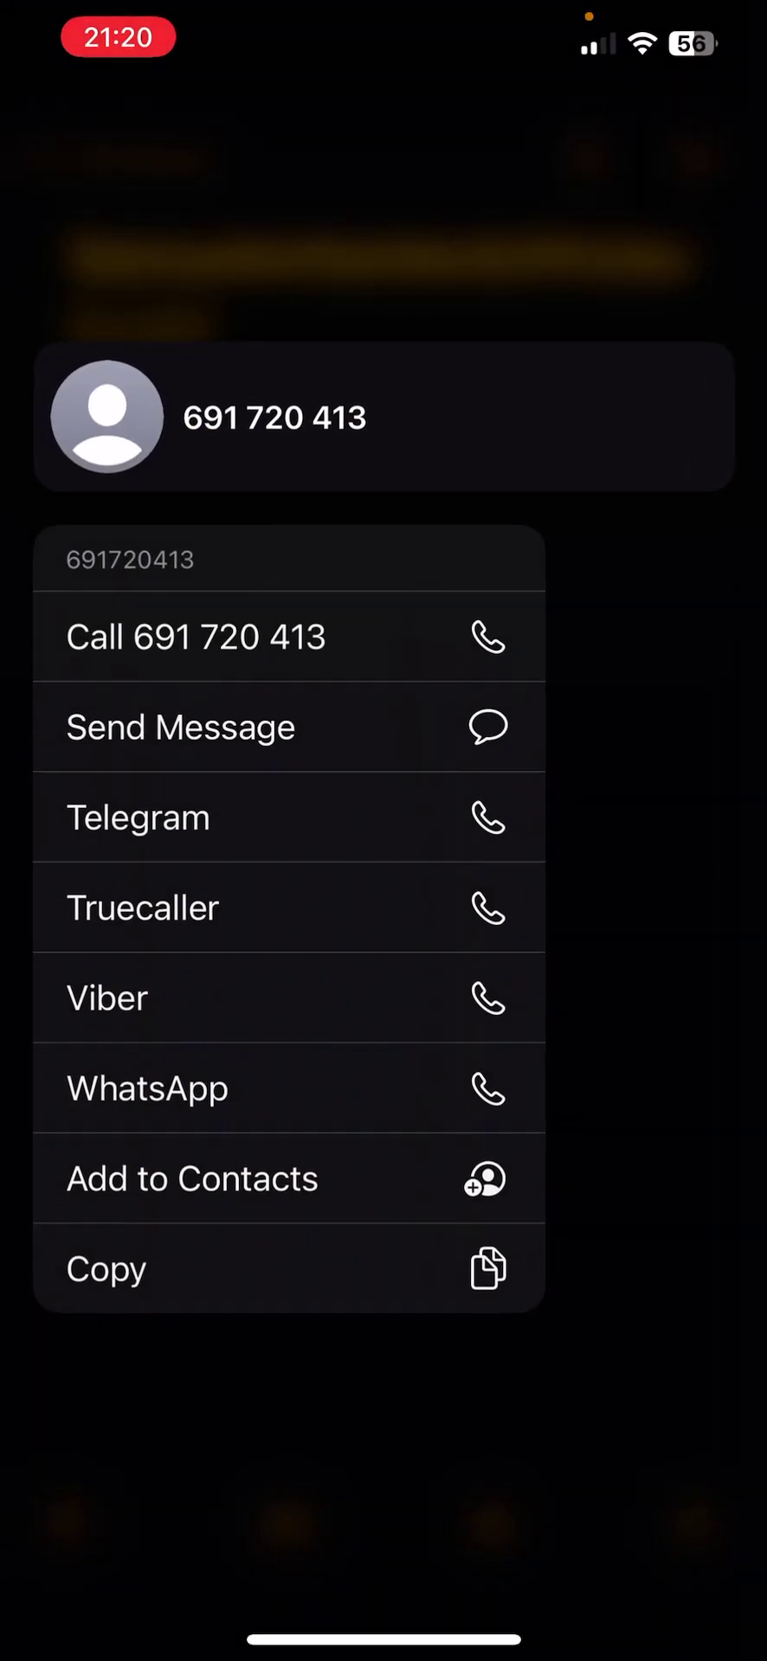
{"action": "left_click", "coordinate": [649, 865]}
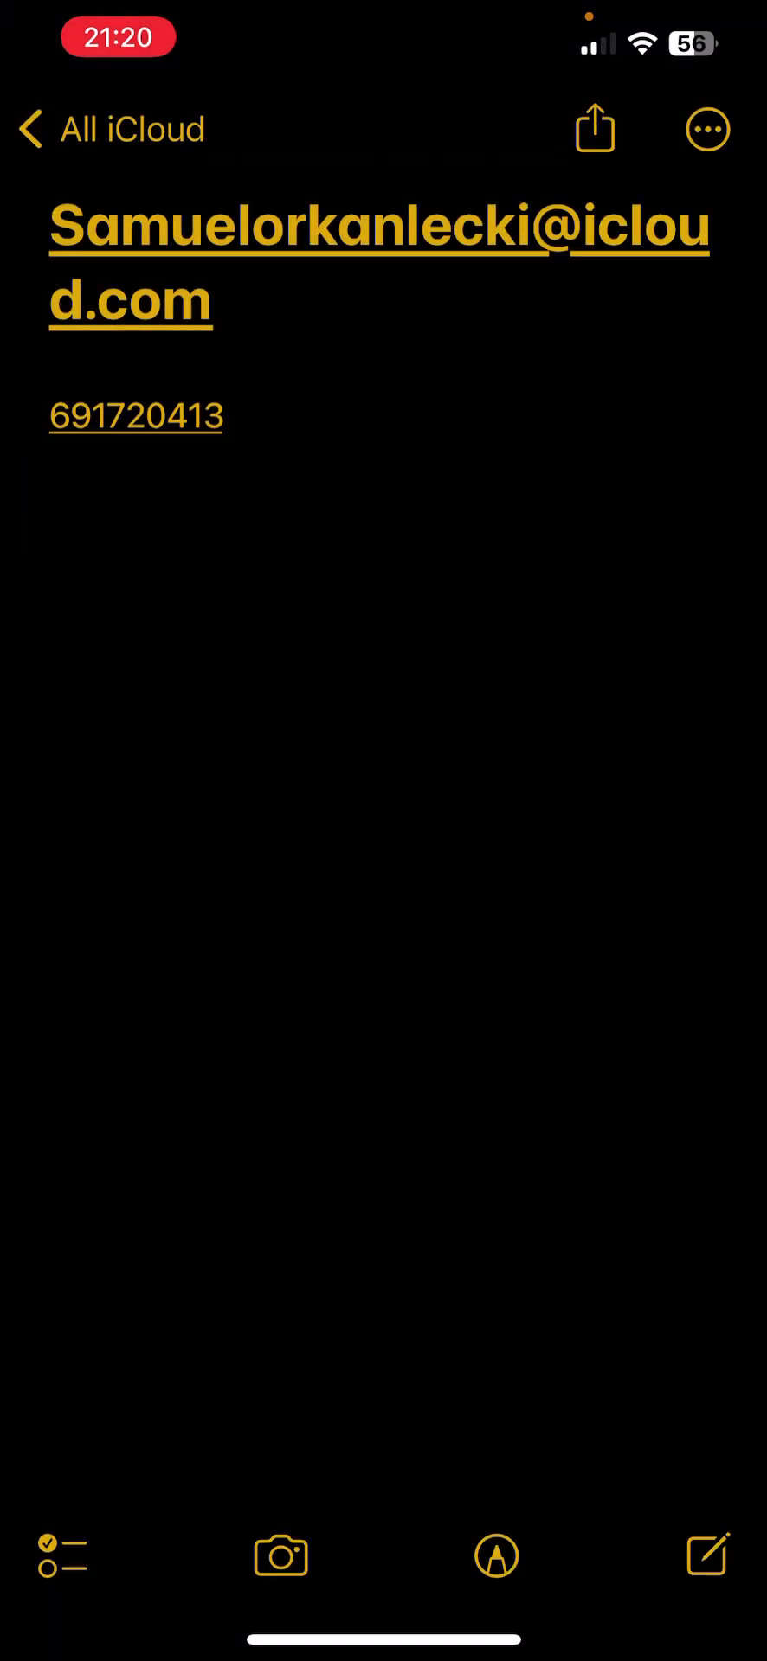
{"action": "left_click_drag", "start_coordinate": [383, 1640], "coordinate": [383, 1124]}
{"action": "left_click", "coordinate": [372, 865]}
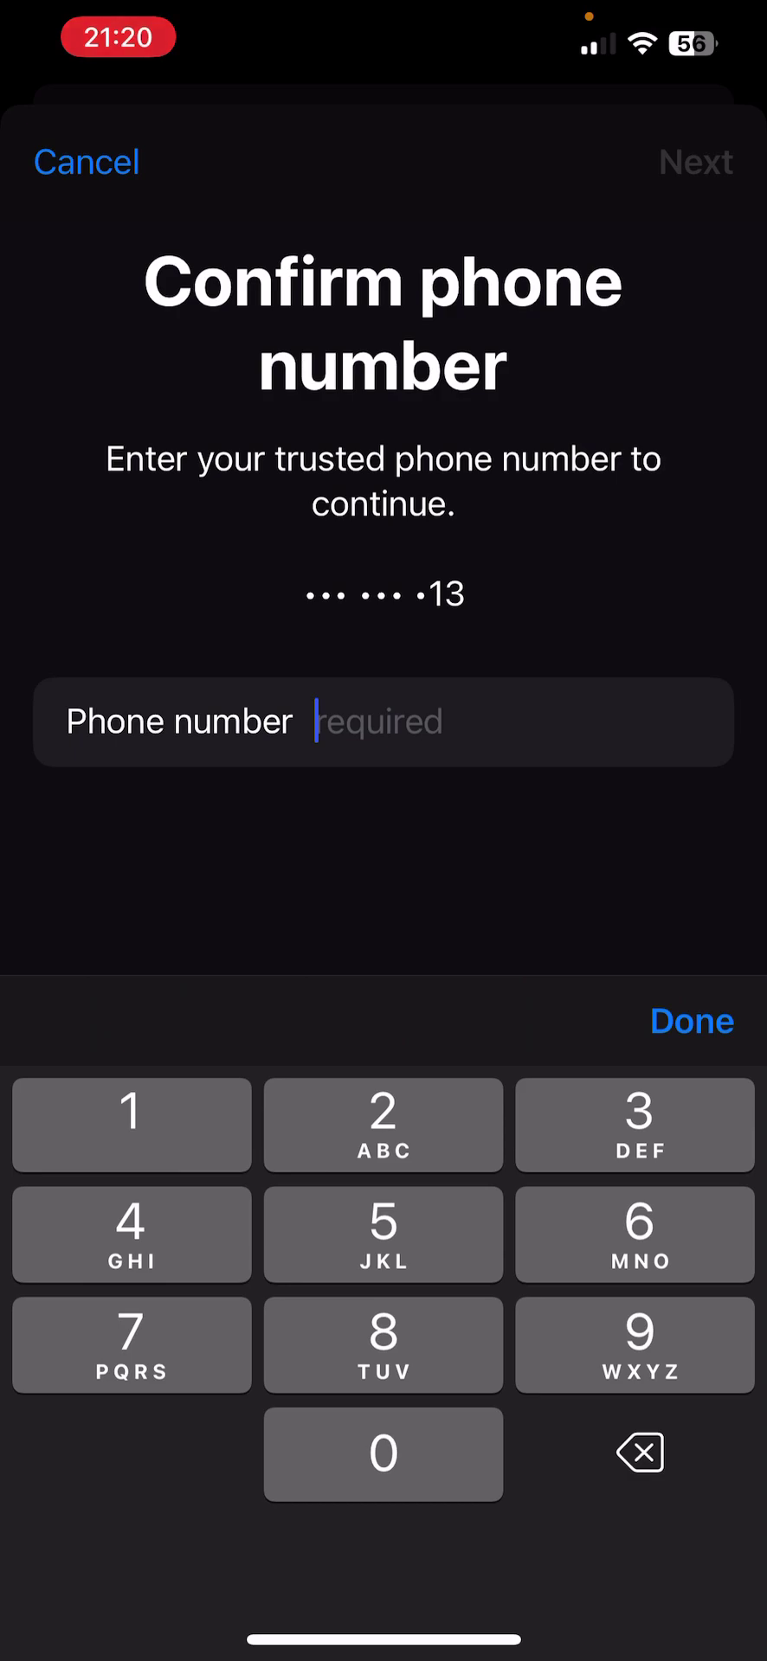
Paste and submit the trusted phone number, then choose Cannot access your iPad?
{"action": "left_click", "coordinate": [317, 721]}
{"action": "left_click", "coordinate": [260, 629]}
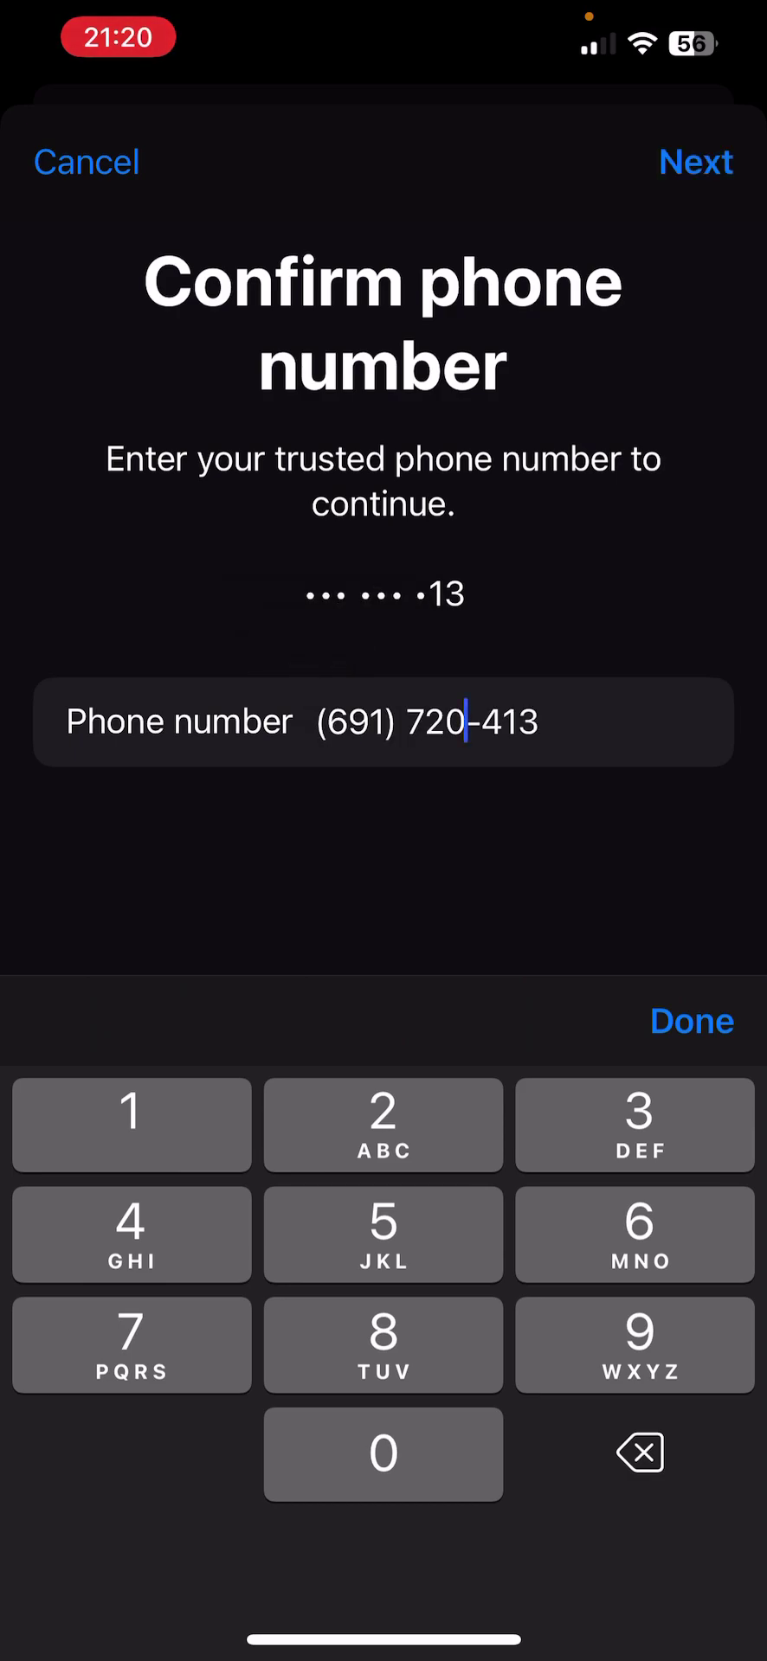
{"action": "left_click", "coordinate": [695, 162]}
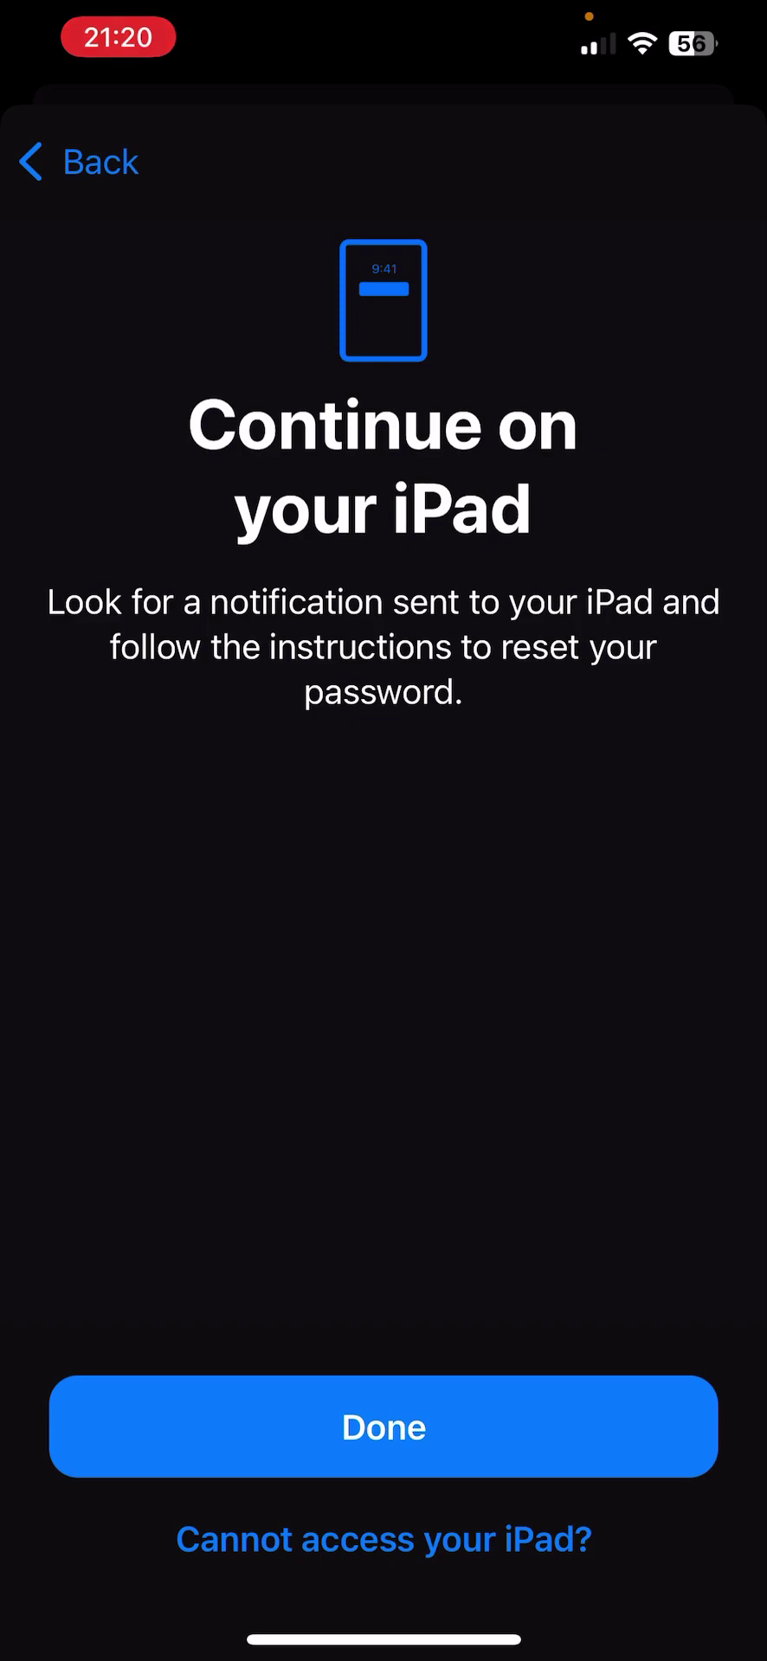
{"action": "left_click", "coordinate": [383, 1539]}
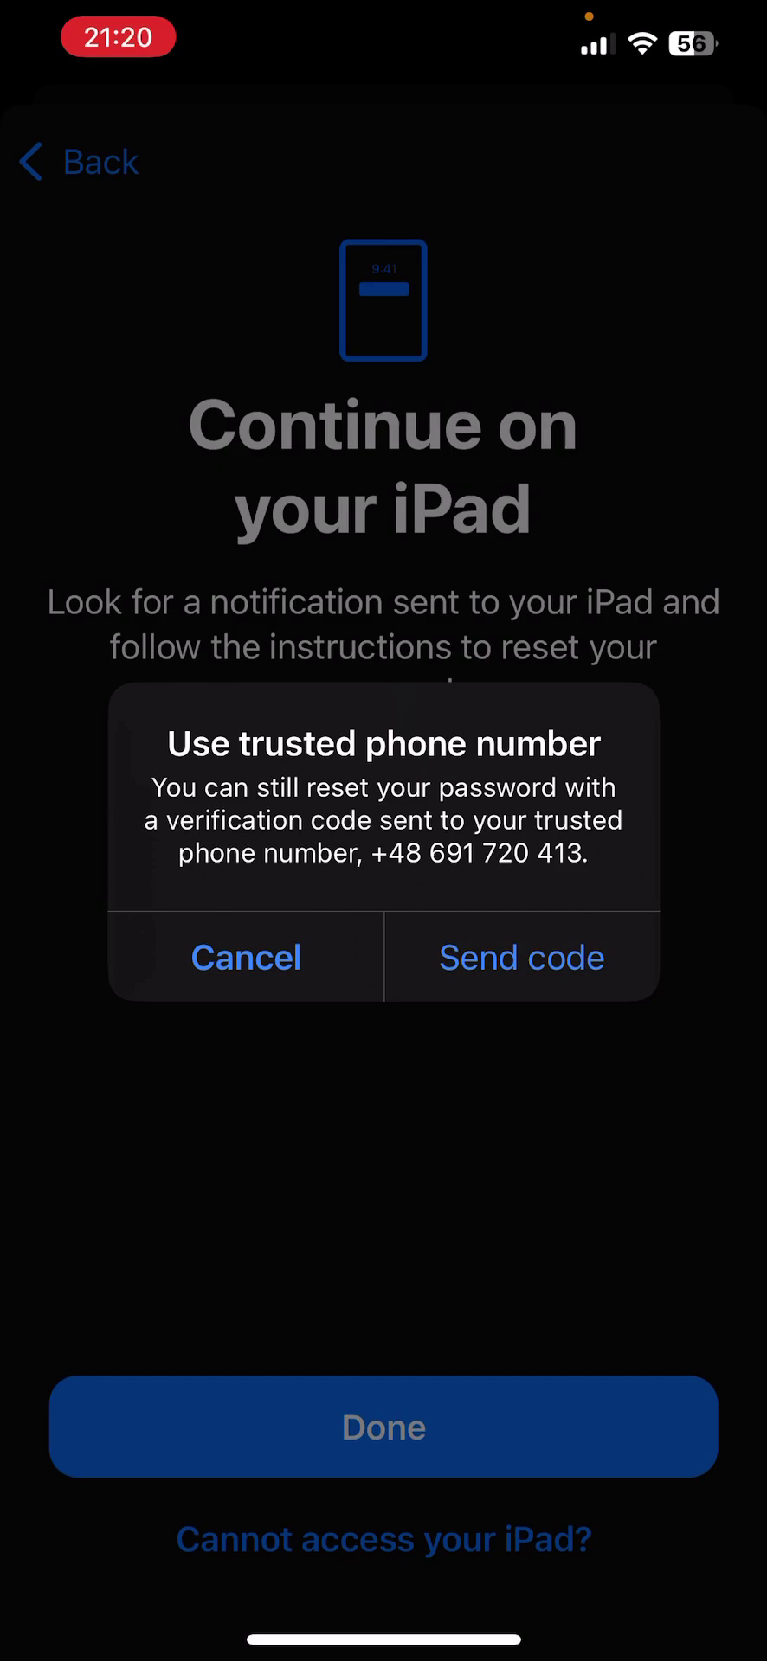
Send the verification code, report it never arrived, and mark the number unusable
{"action": "left_click", "coordinate": [521, 957]}
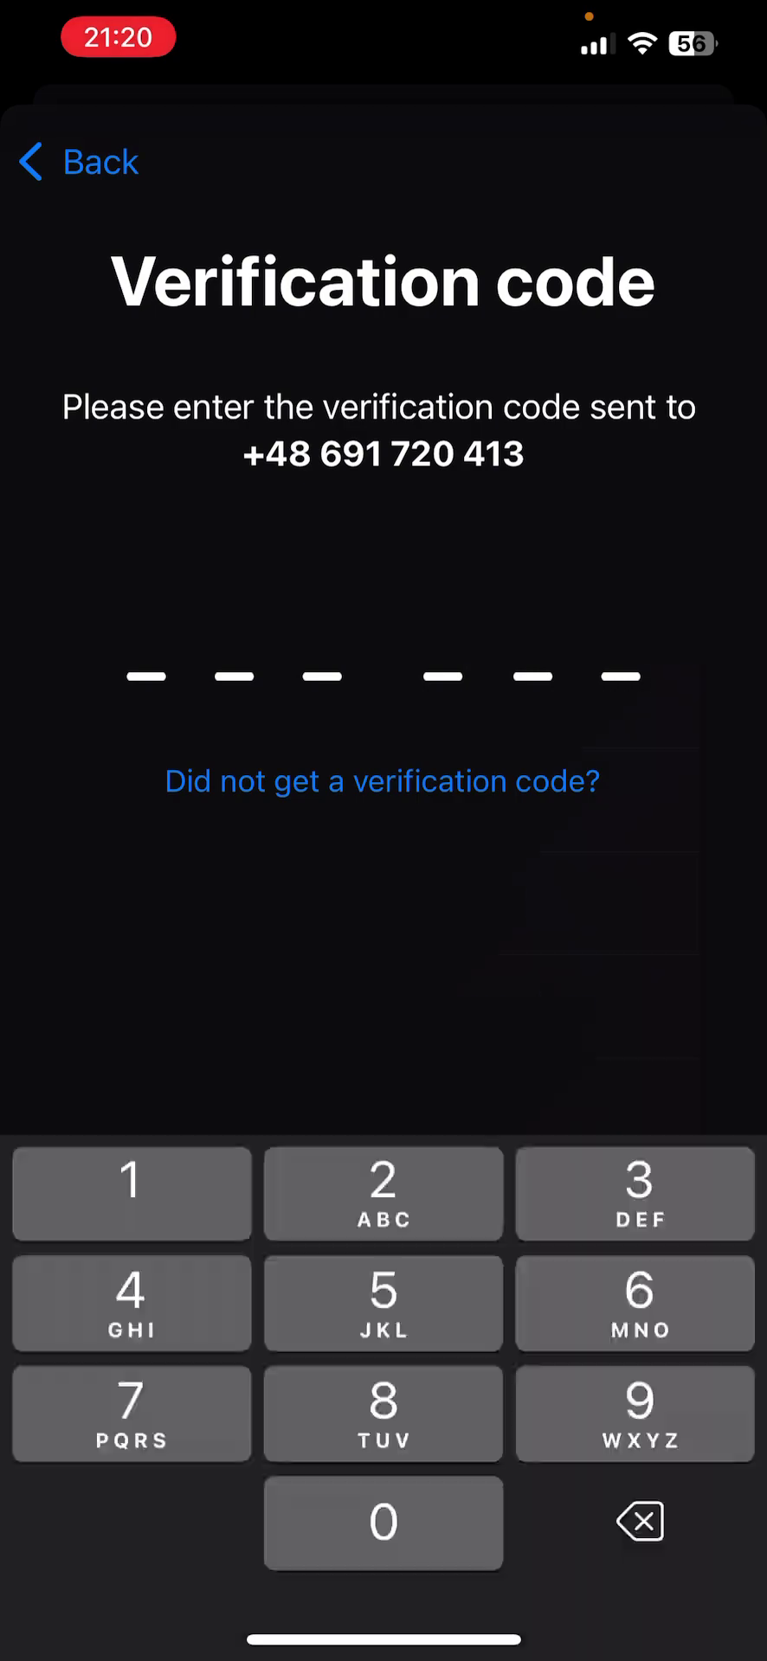
{"action": "left_click", "coordinate": [382, 781]}
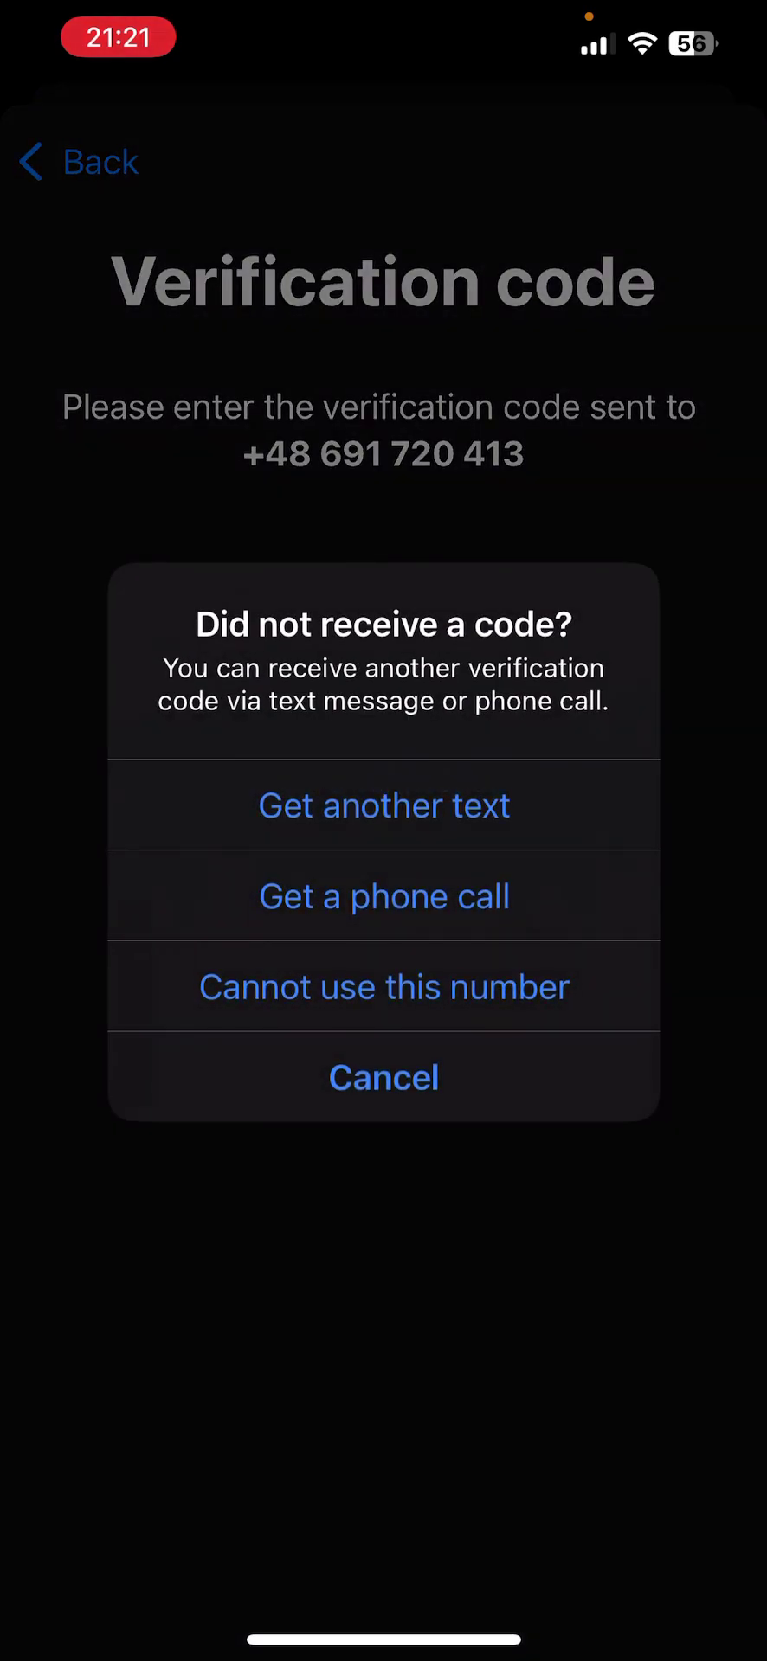
{"action": "left_click", "coordinate": [383, 986]}
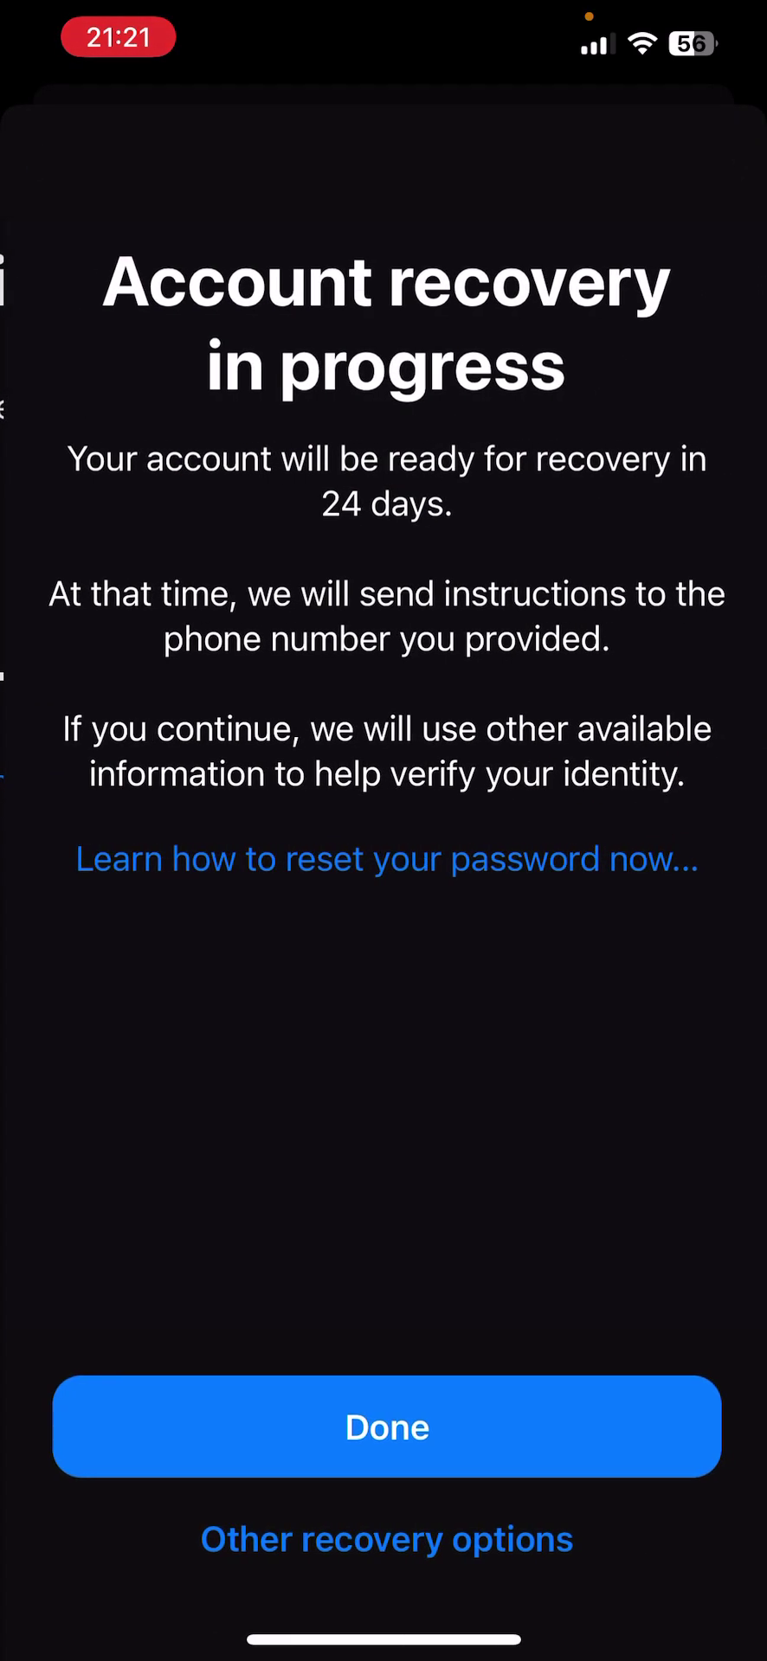